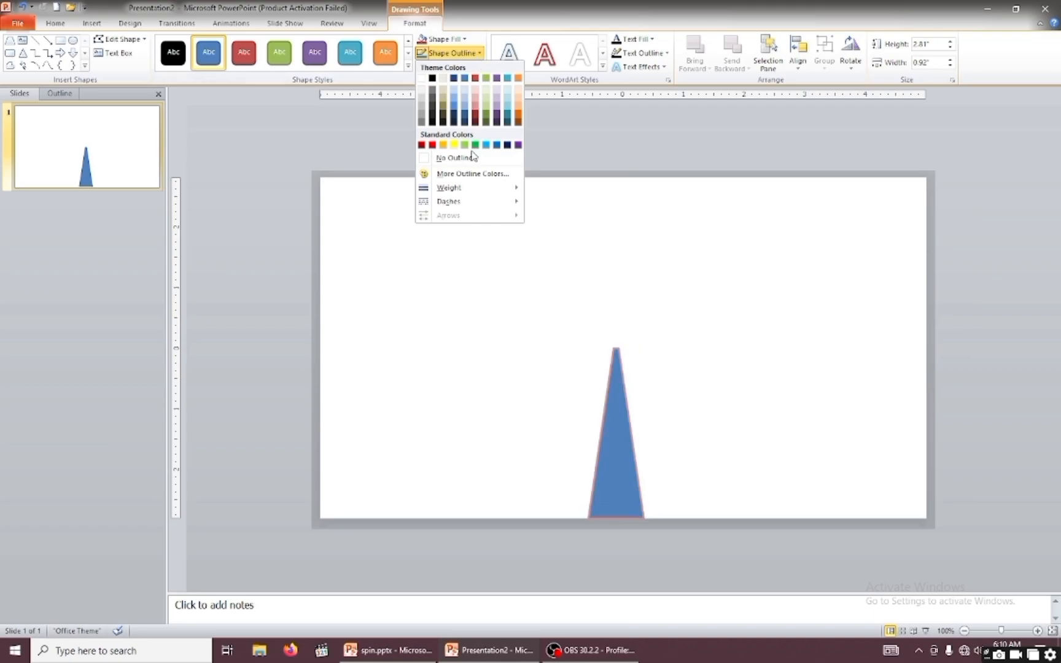
Remove the outline from the blue trapezoid.
left_click(467, 161)
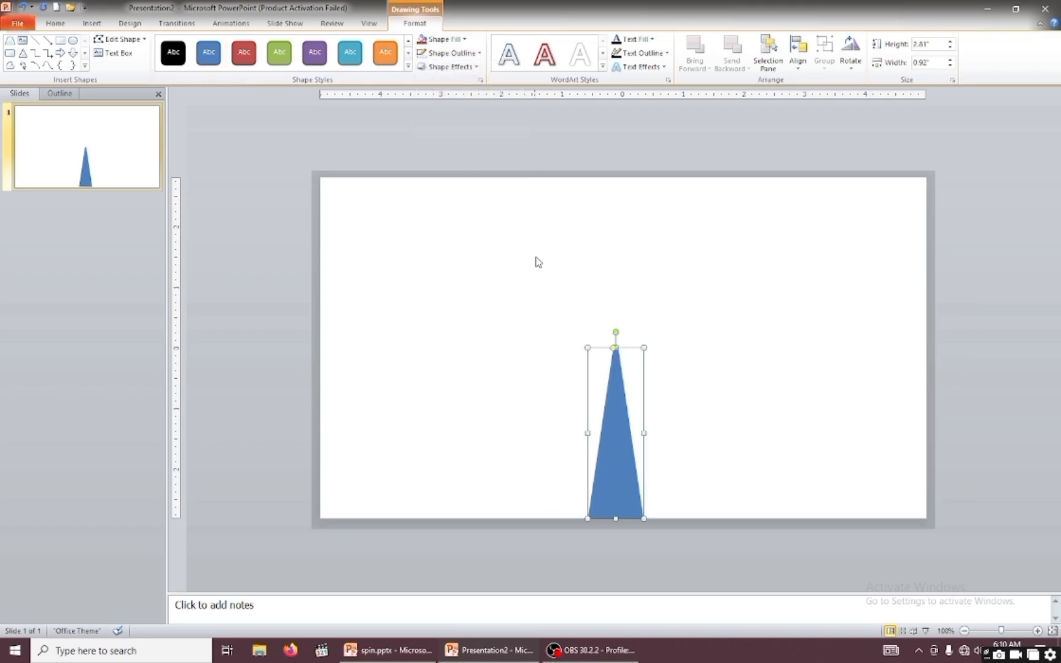
left_click(465, 39)
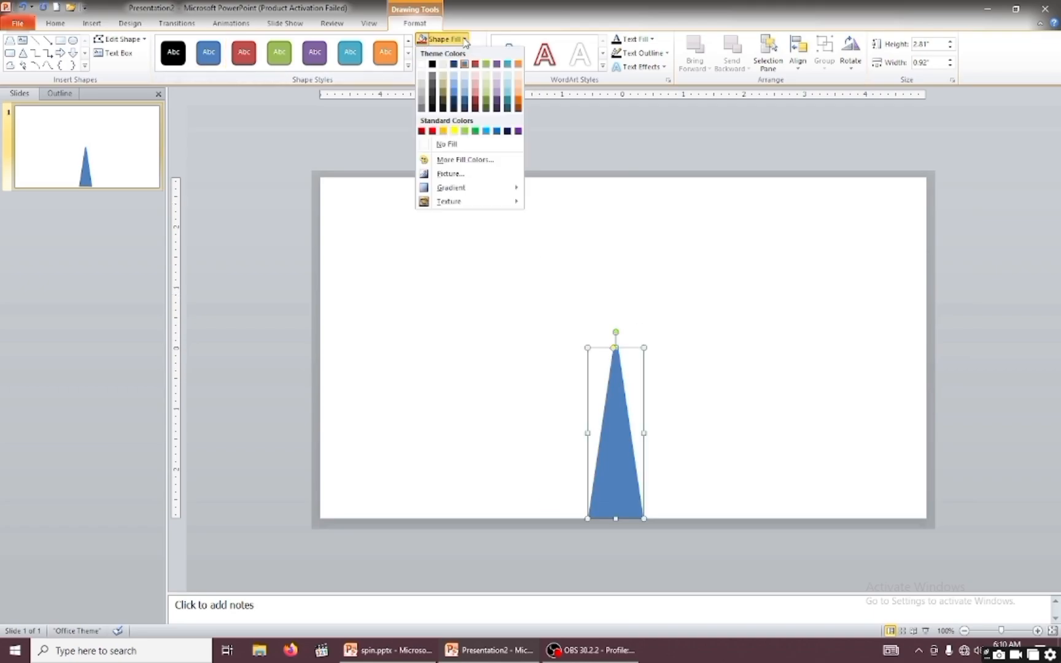
mouse_move(462, 190)
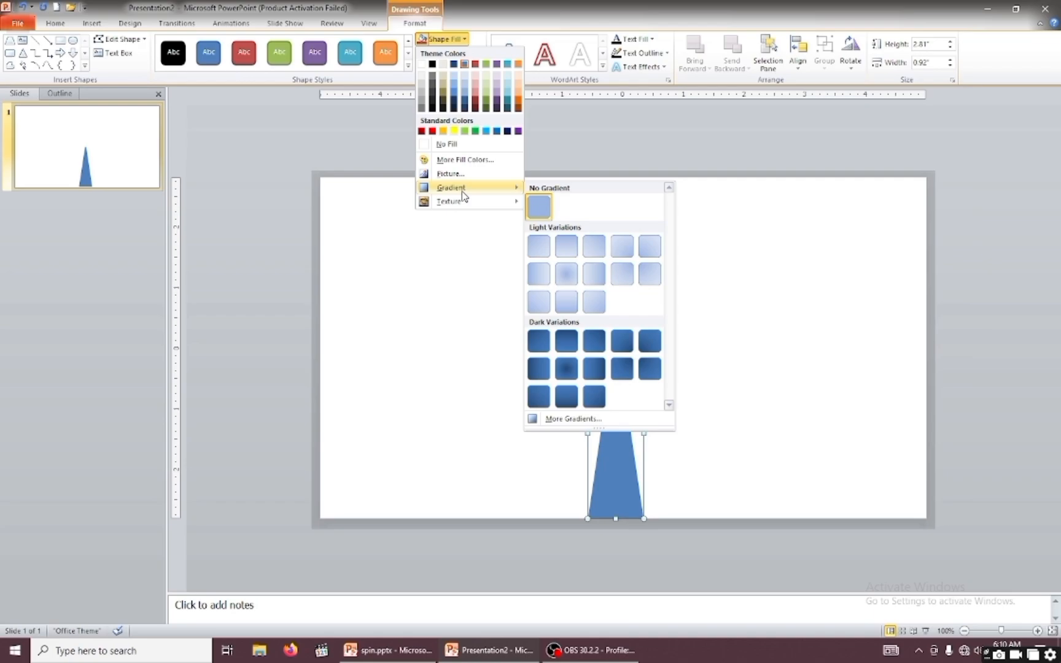
left_click(581, 422)
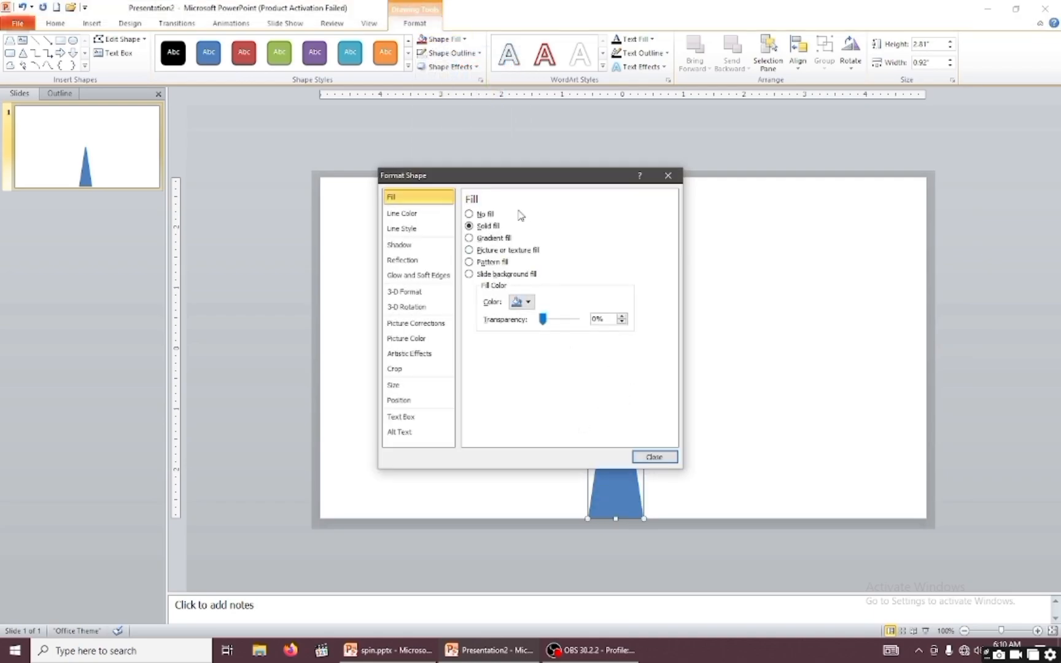
left_click_drag(415, 195, 364, 185)
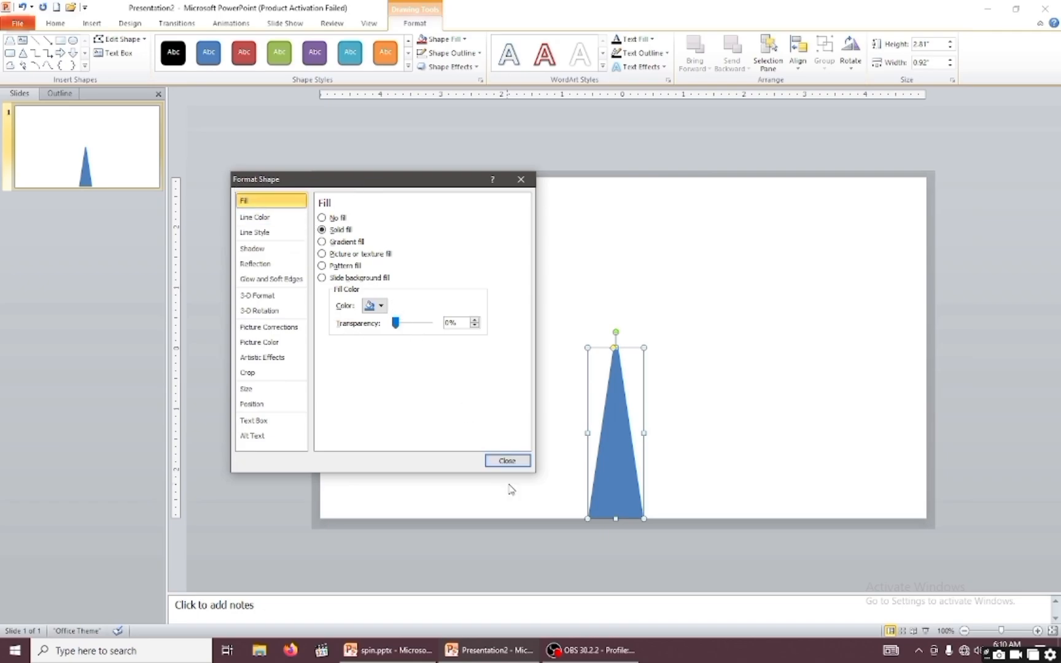
left_click(508, 461)
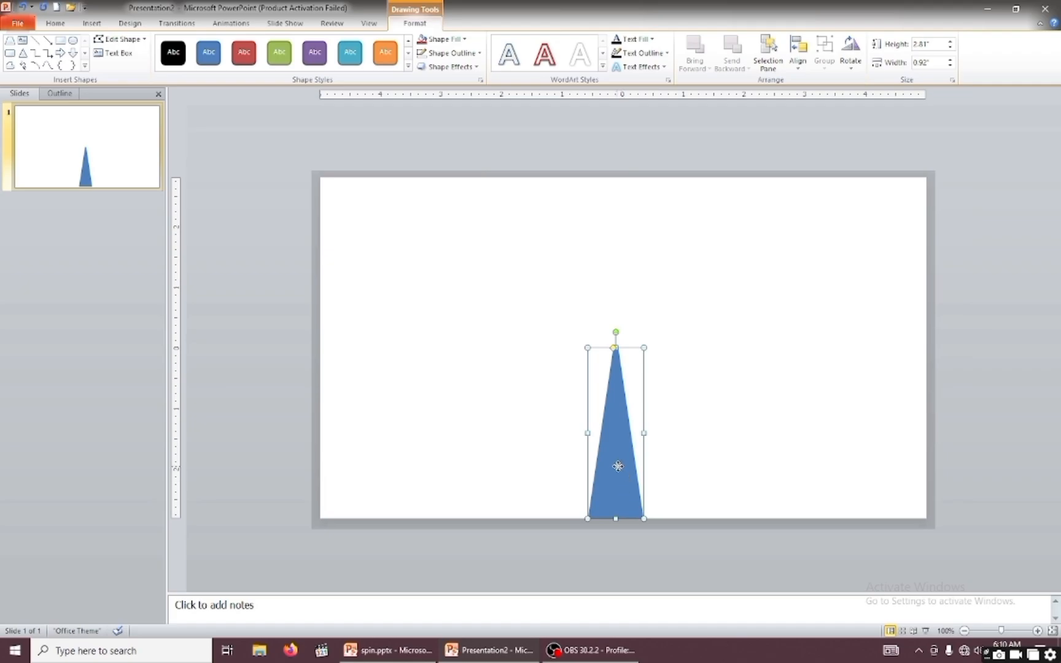
Fill the trapezoid with the purple-blue-green-yellow-red rainbow preset gradient and set the first stop's transparency to 89%.
right_click(618, 471)
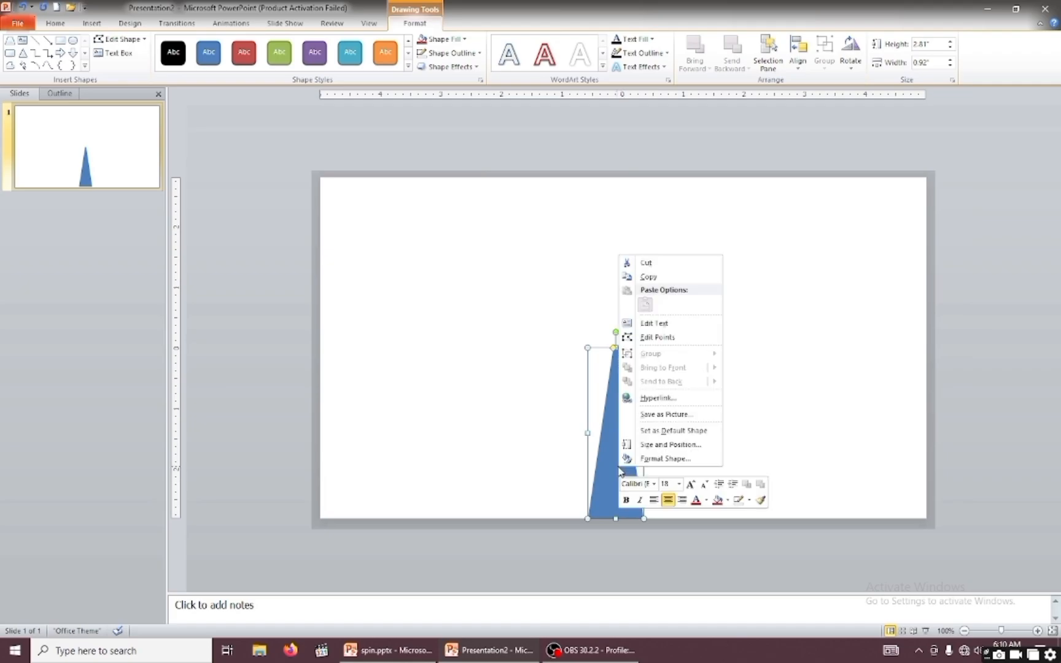
left_click(657, 460)
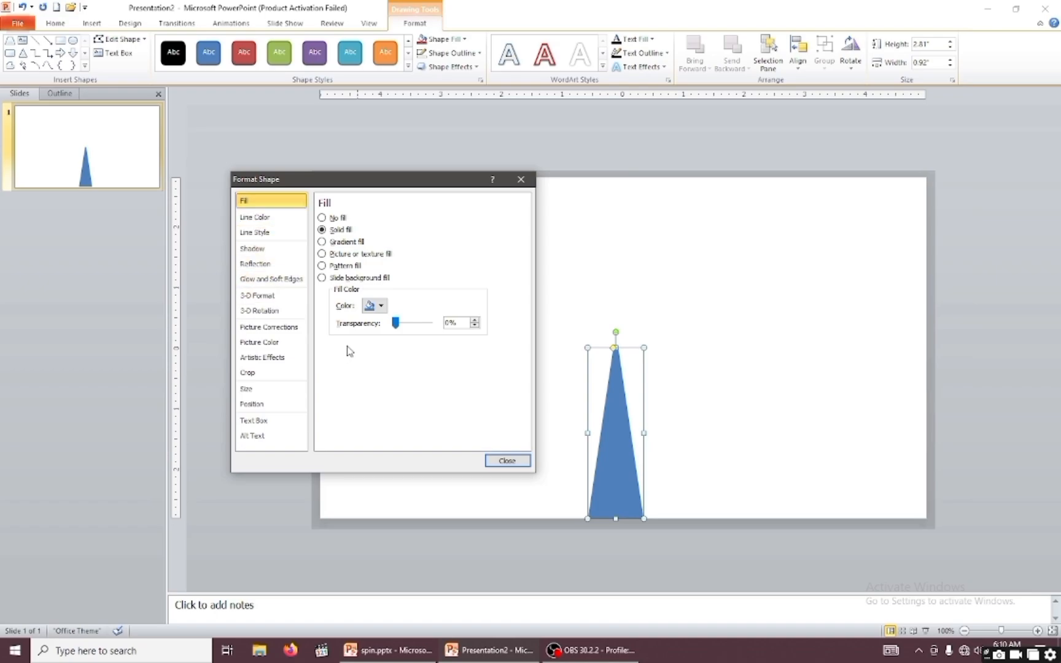
left_click(323, 243)
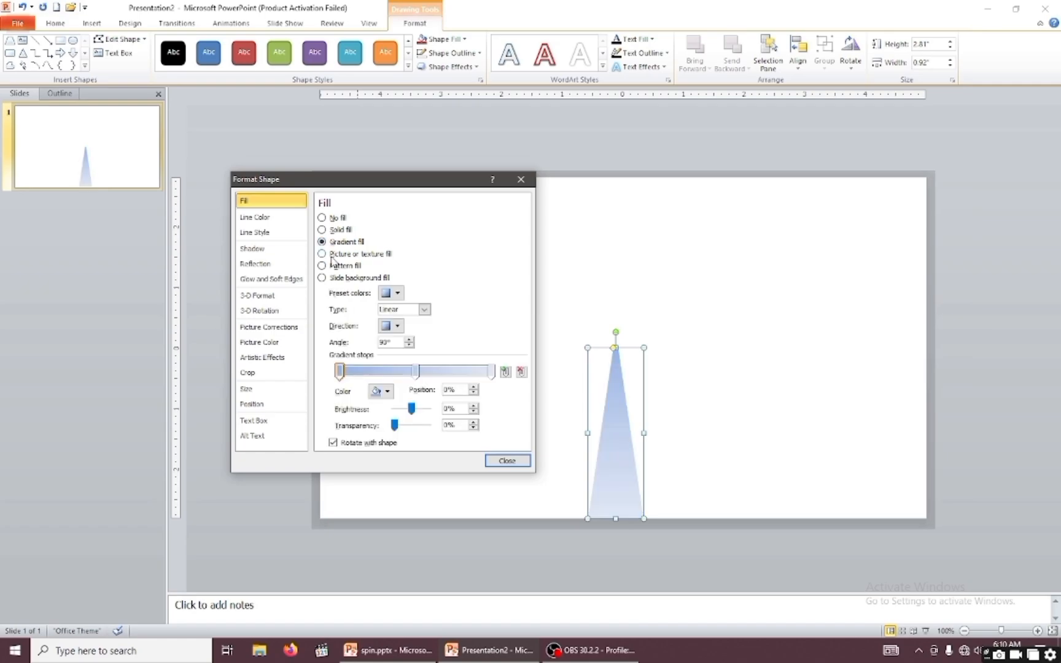
left_click(397, 293)
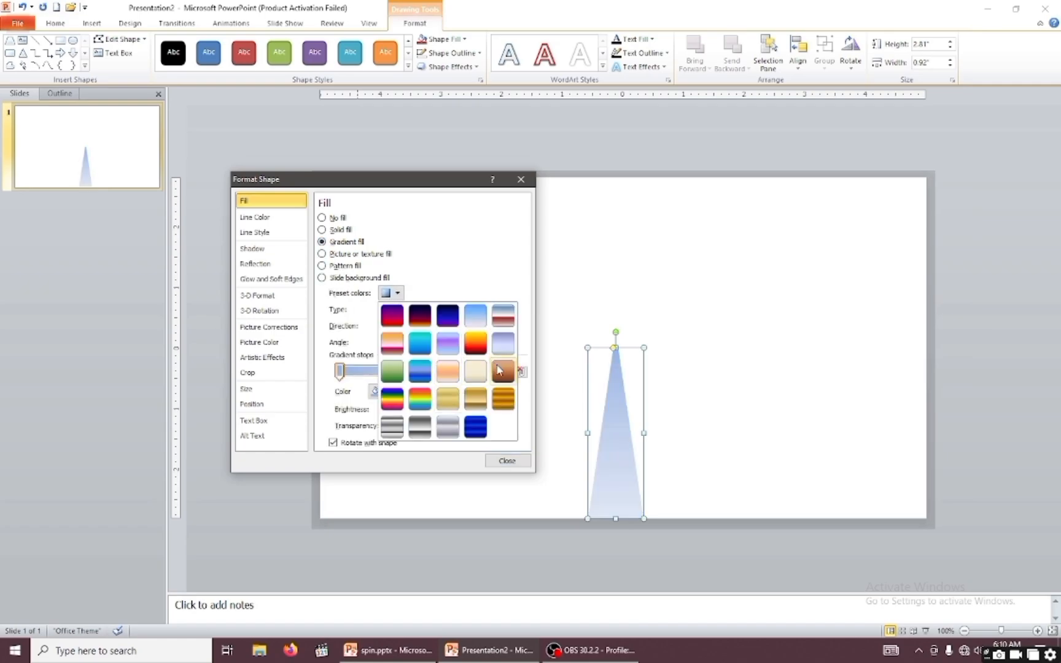
left_click(392, 401)
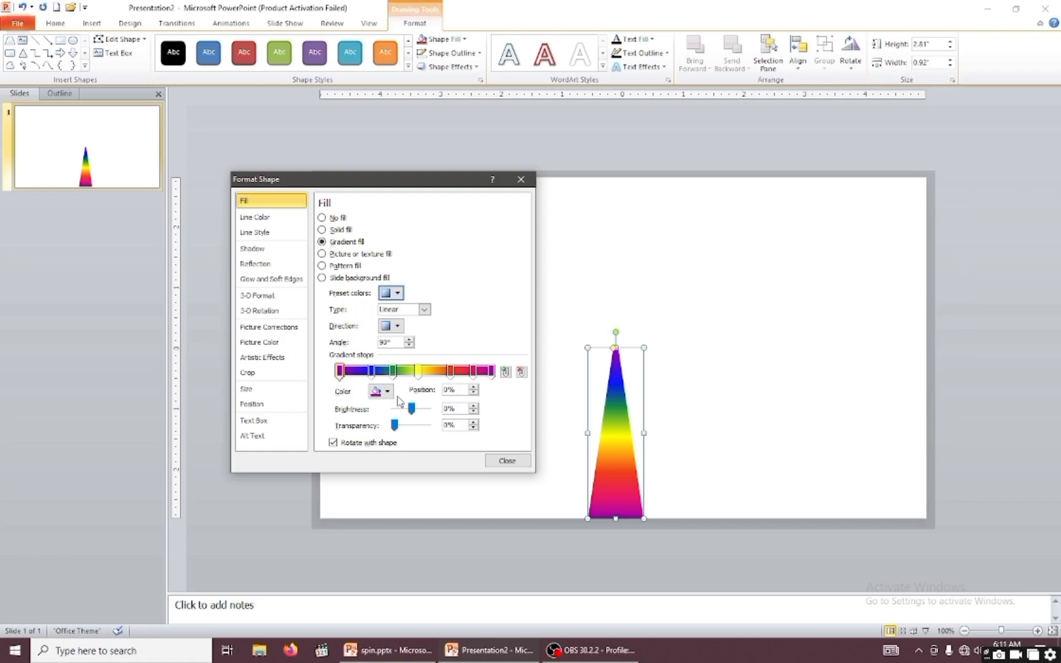
left_click(340, 377)
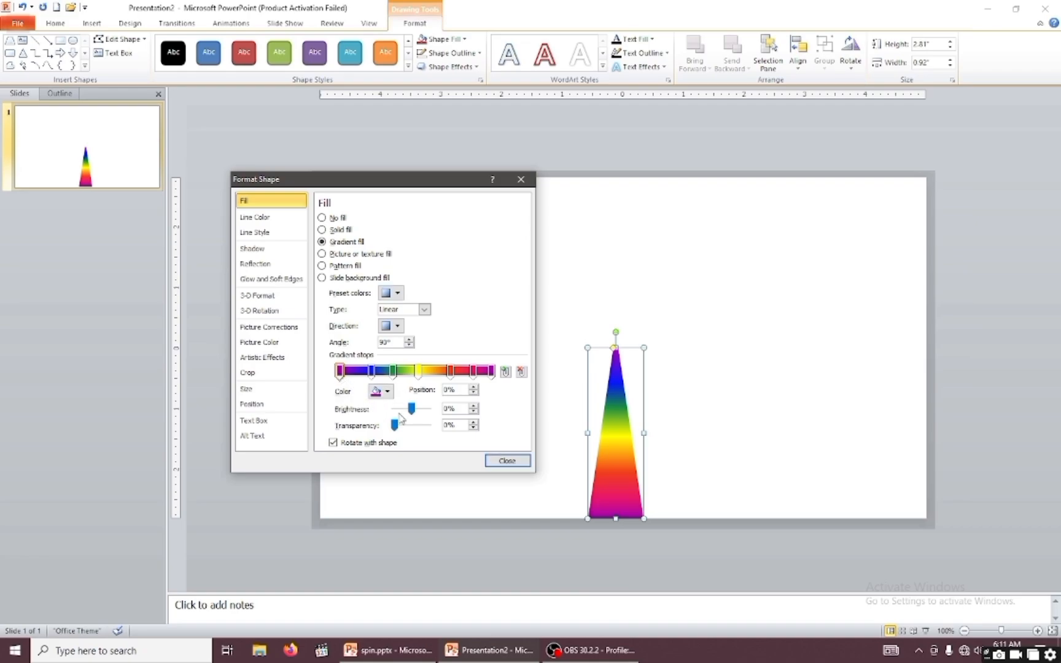
left_click_drag(395, 428, 429, 441)
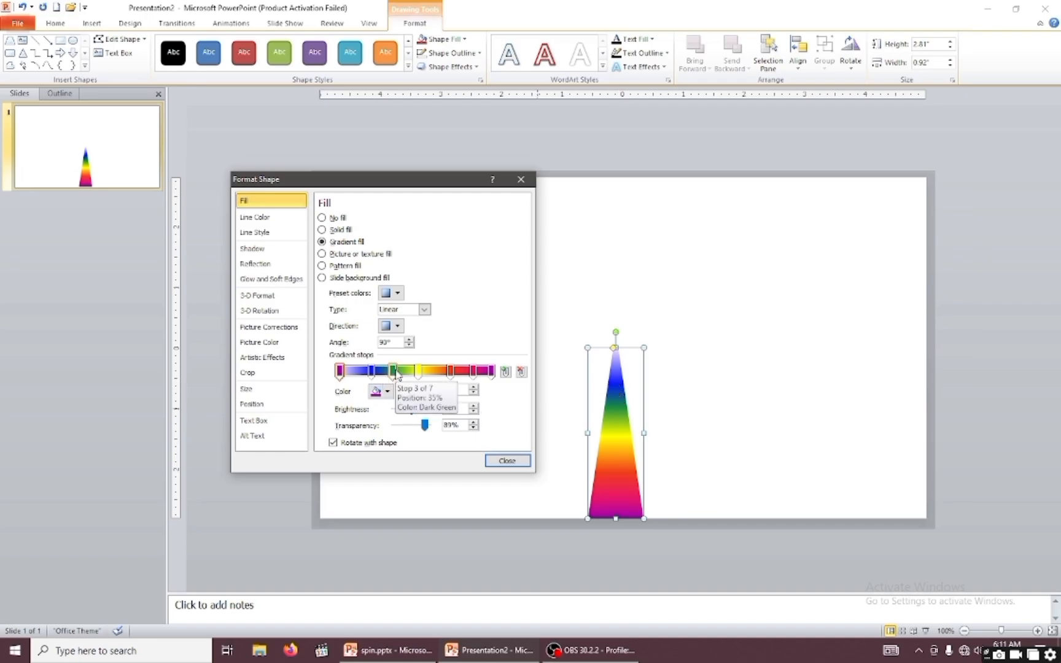
Change the dark green gradient stop to red, move it to position 45%, and close the shape formatting.
left_click(395, 373)
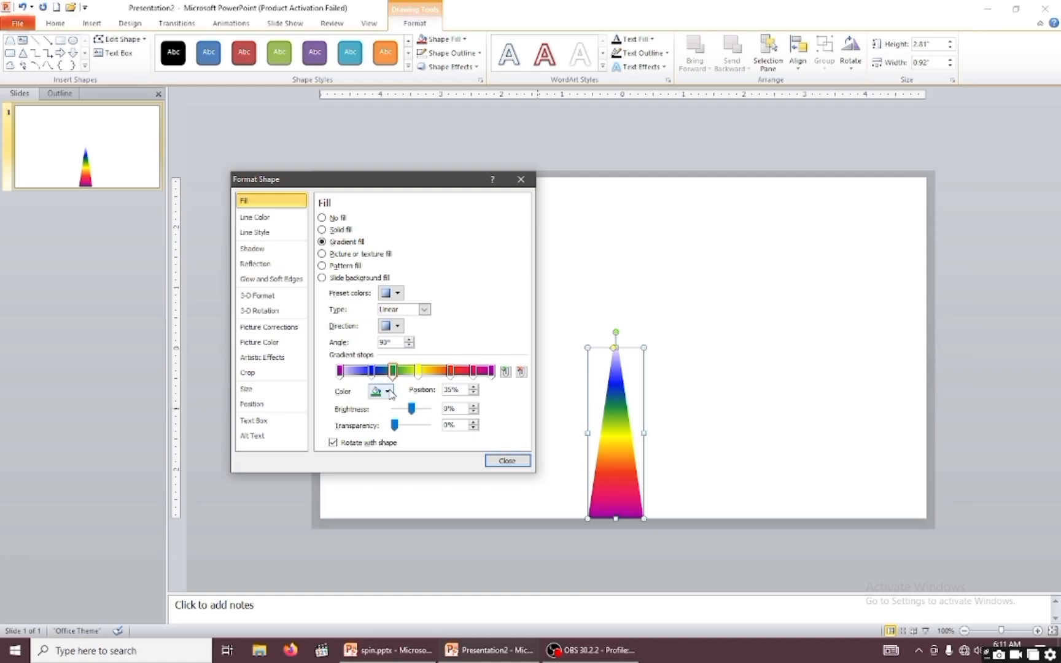
left_click(382, 391)
left_click(384, 484)
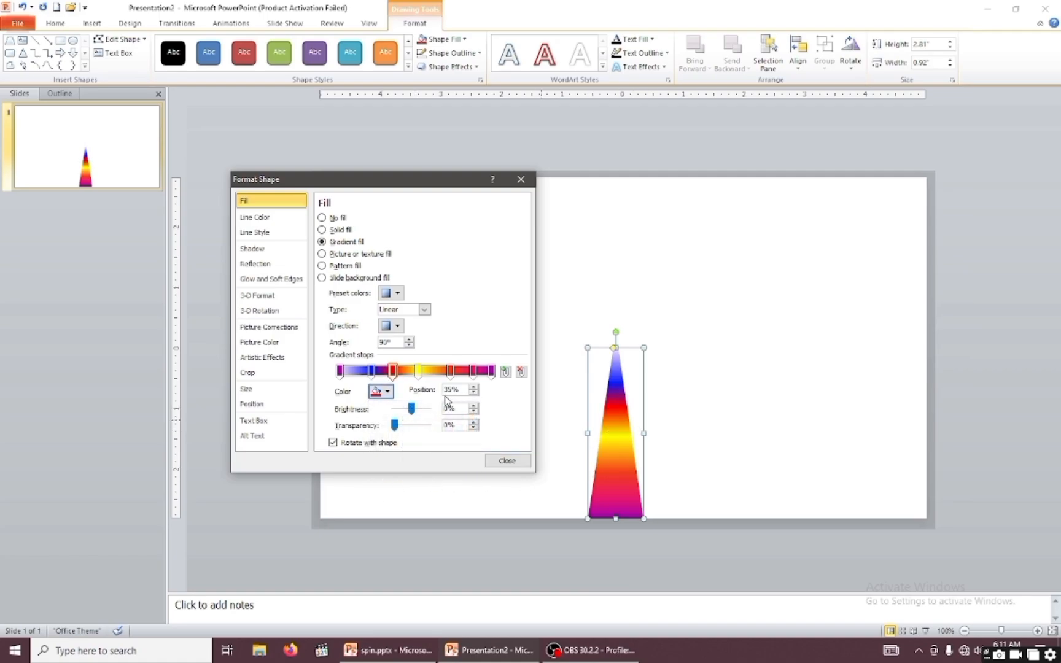
left_click(398, 376)
mouse_move(398, 377)
left_mouse_down()
mouse_move(433, 381)
mouse_move(413, 384)
left_mouse_up()
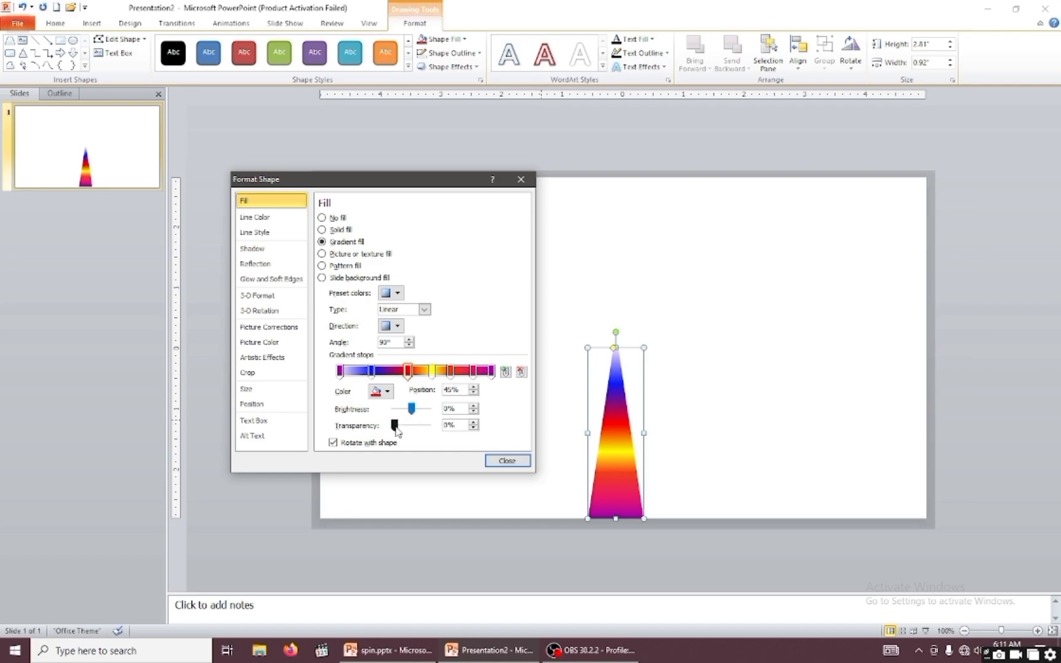
mouse_move(395, 428)
left_mouse_down()
mouse_move(411, 428)
mouse_move(395, 428)
left_mouse_up()
left_click(399, 293)
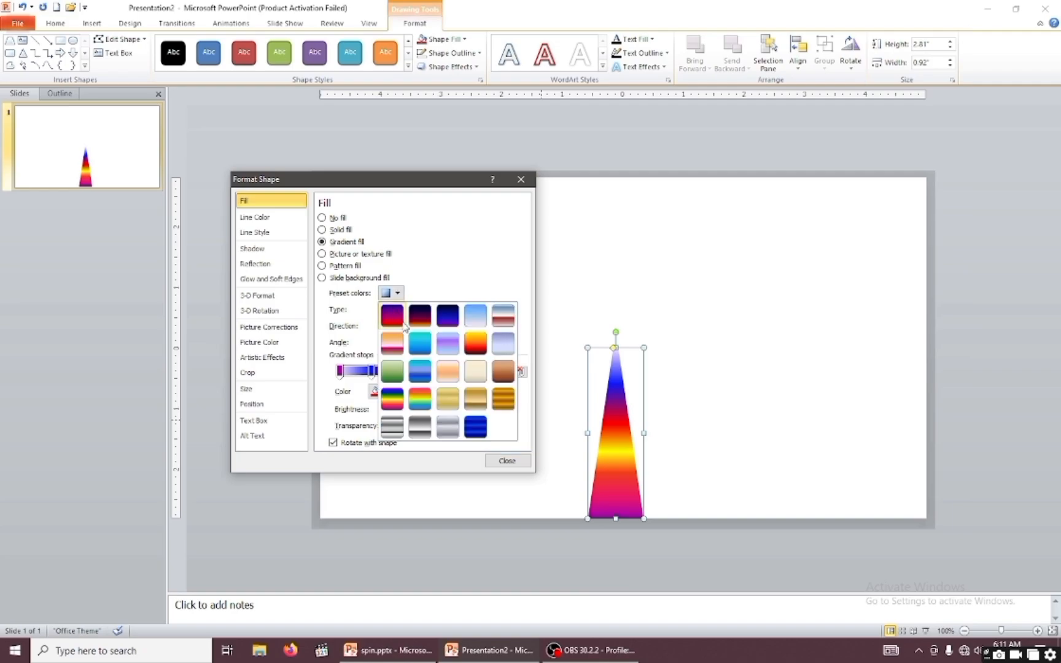
left_click(341, 387)
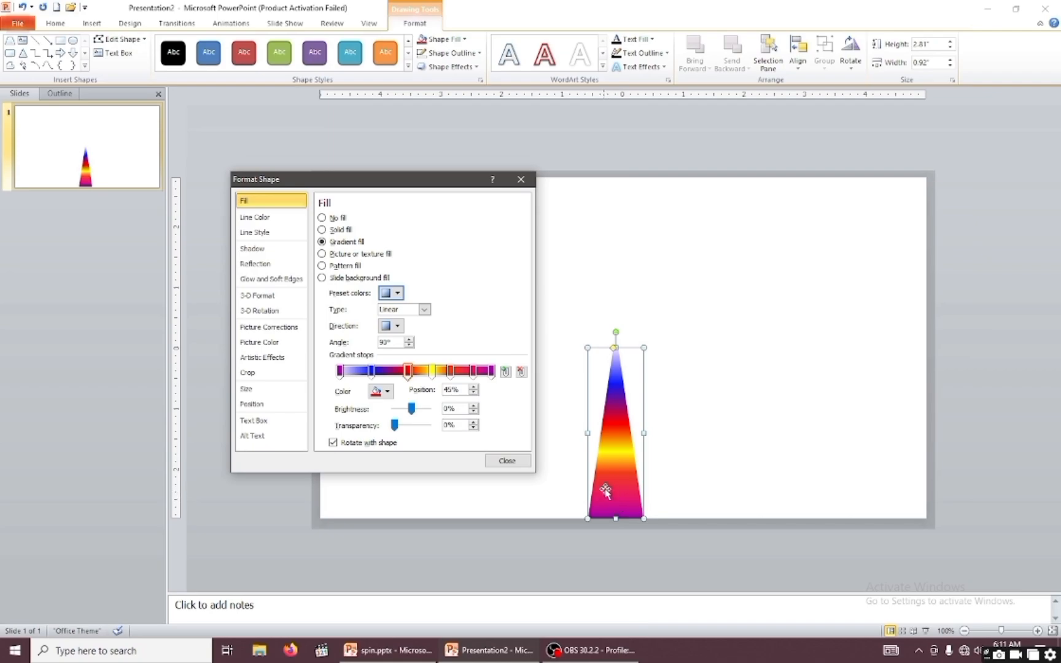
left_click(507, 461)
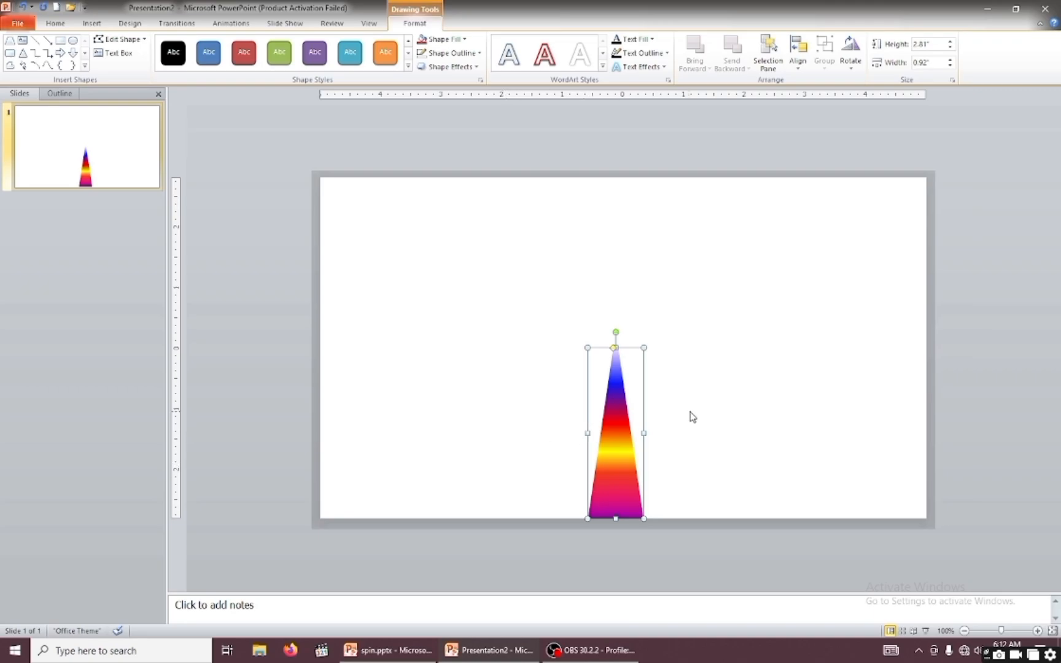
key("ctrl+d")
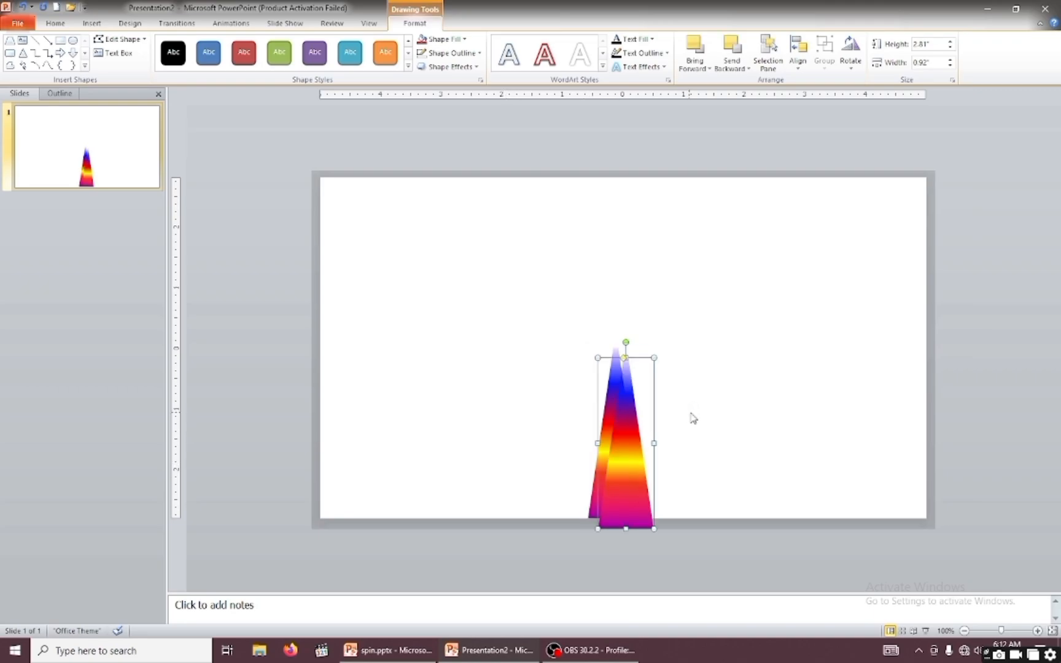
key("Right")
key("Right")
key("Right")
key("Right")
key("Right")
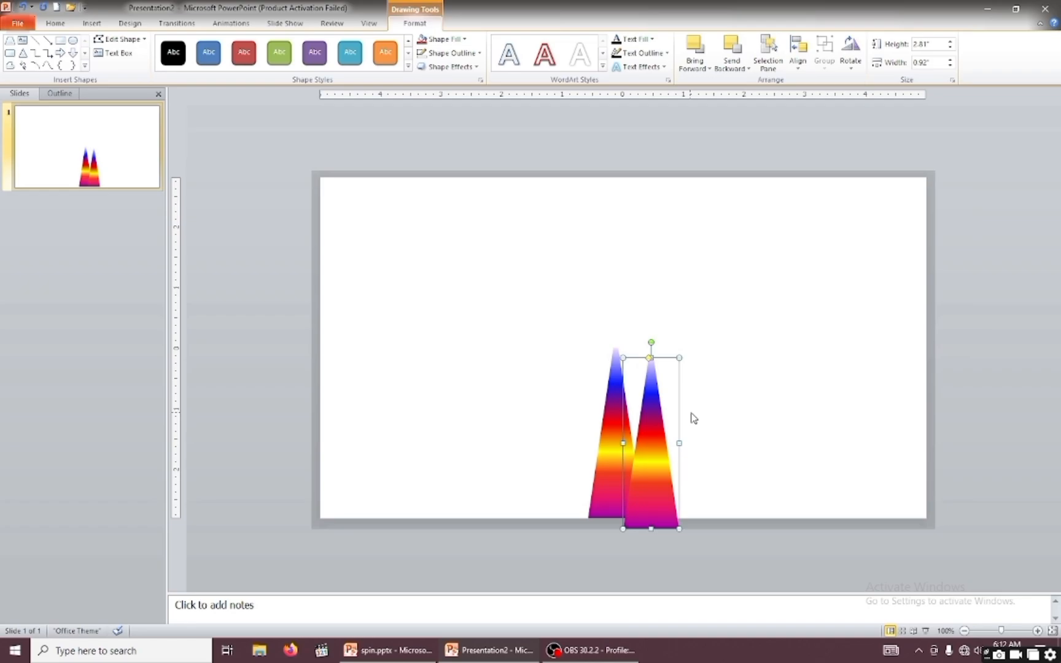
key("Delete")
Place a copy of the gradient trapezoid to the right of the original and flip the copy vertically.
left_click(622, 451)
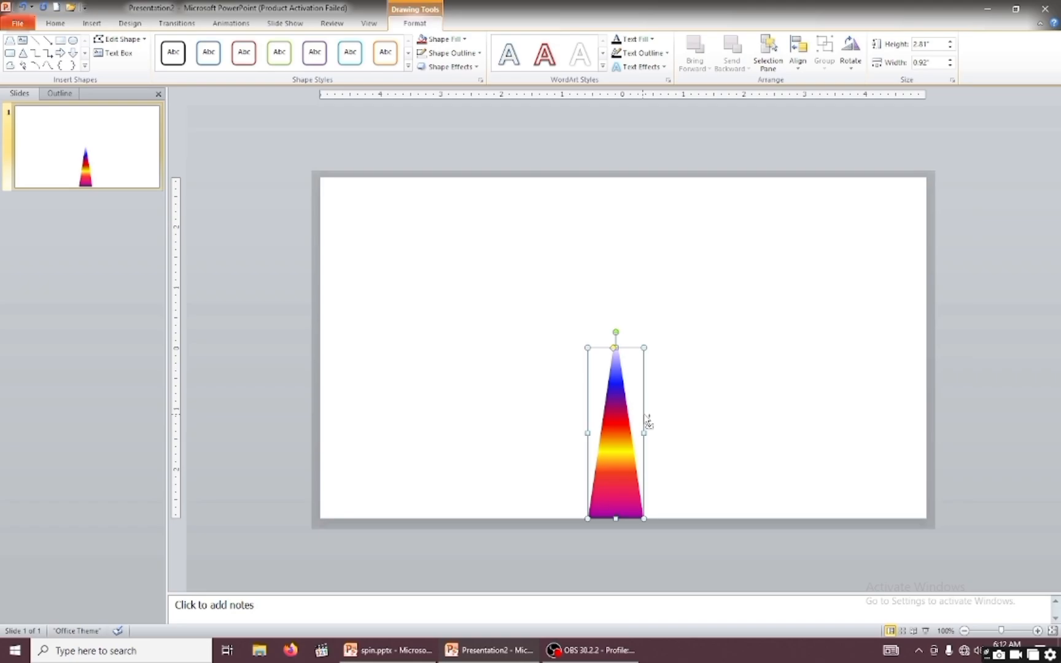
left_click_drag(643, 415, 782, 391)
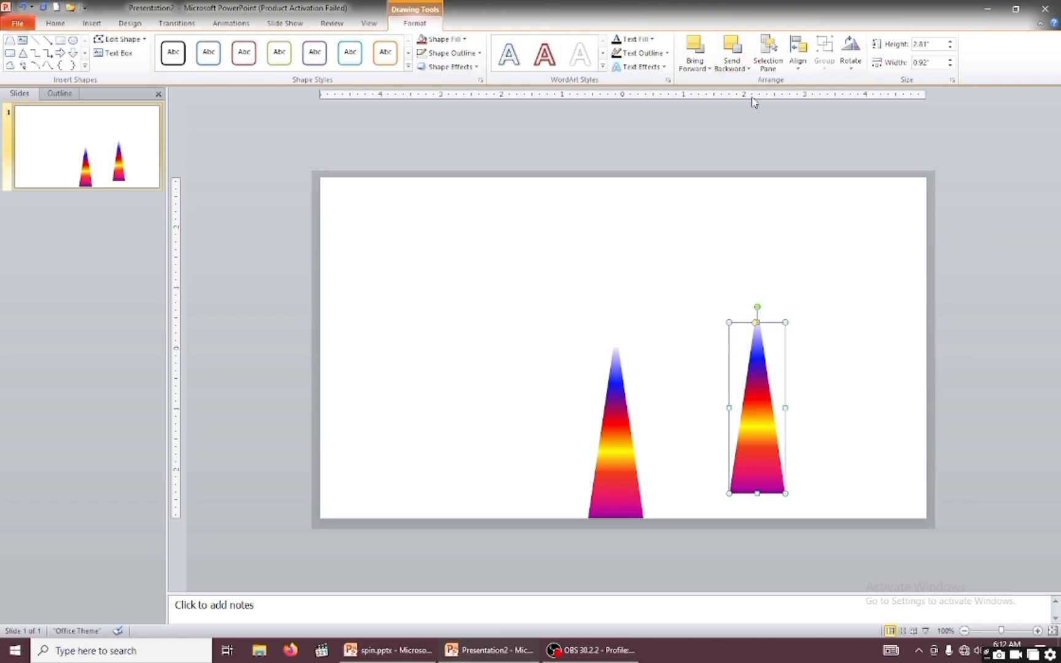
left_click(858, 66)
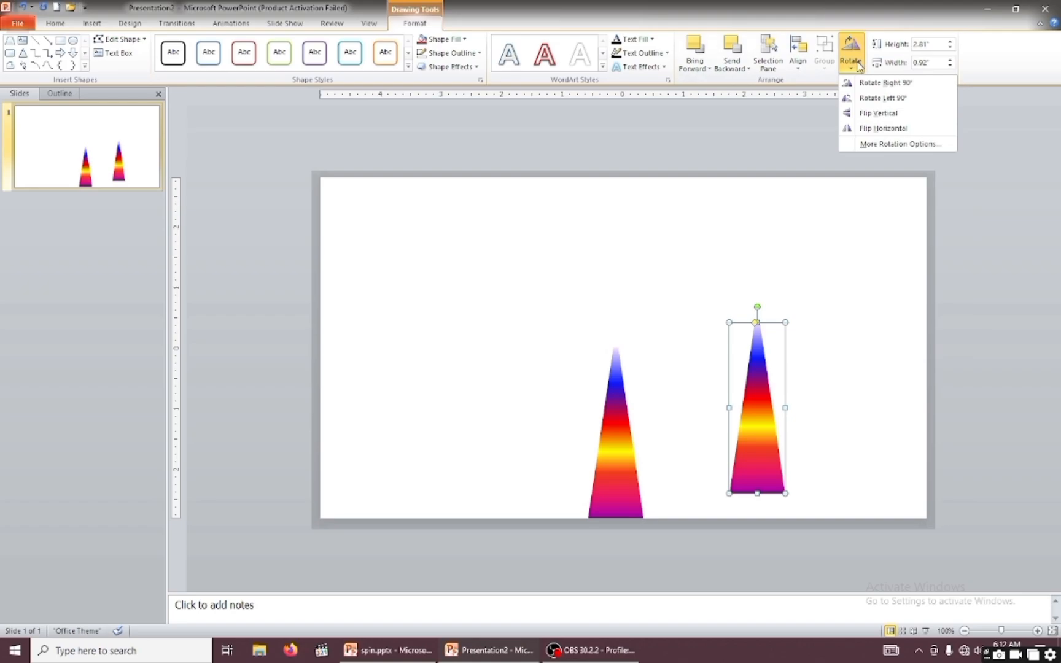
left_click(863, 118)
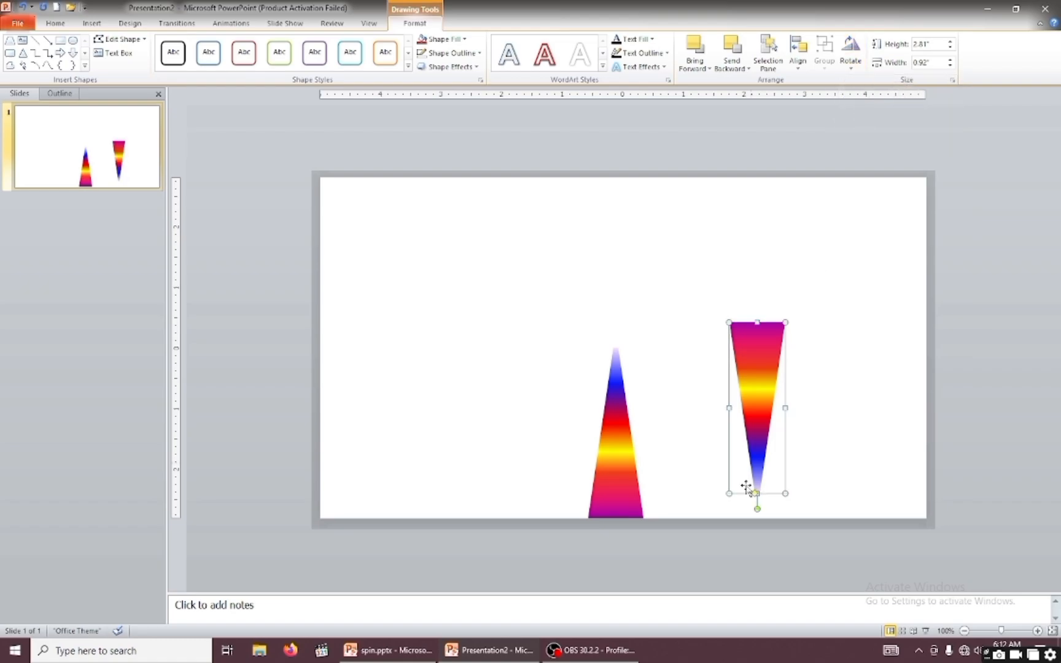
Move the flipped copy directly above the original so that their narrow tips slightly overlap.
left_click_drag(755, 417, 612, 270)
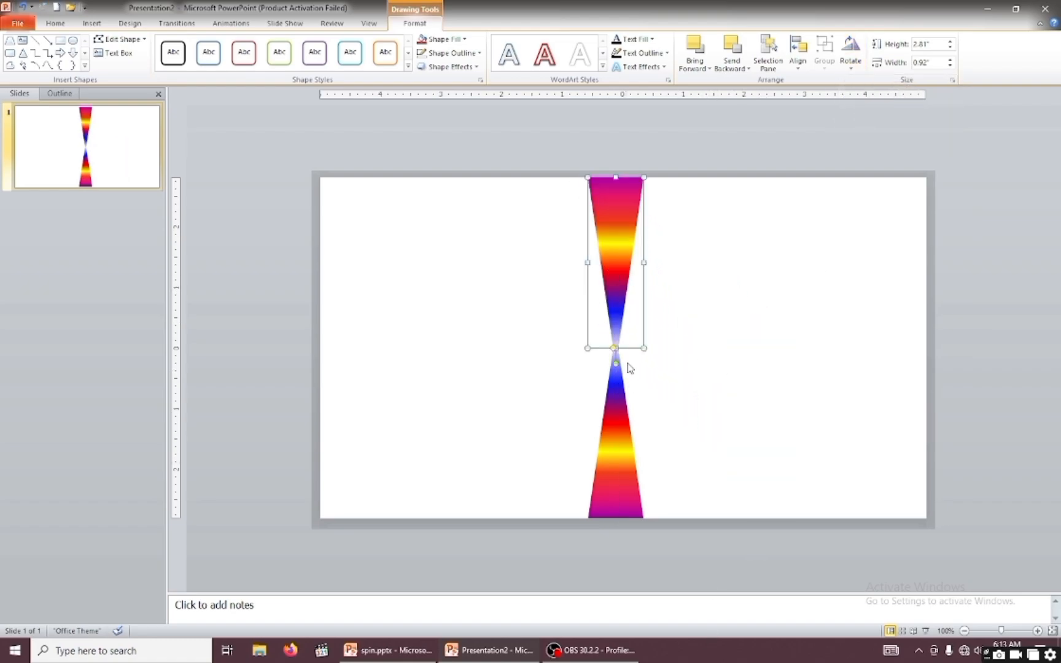
left_click(681, 485)
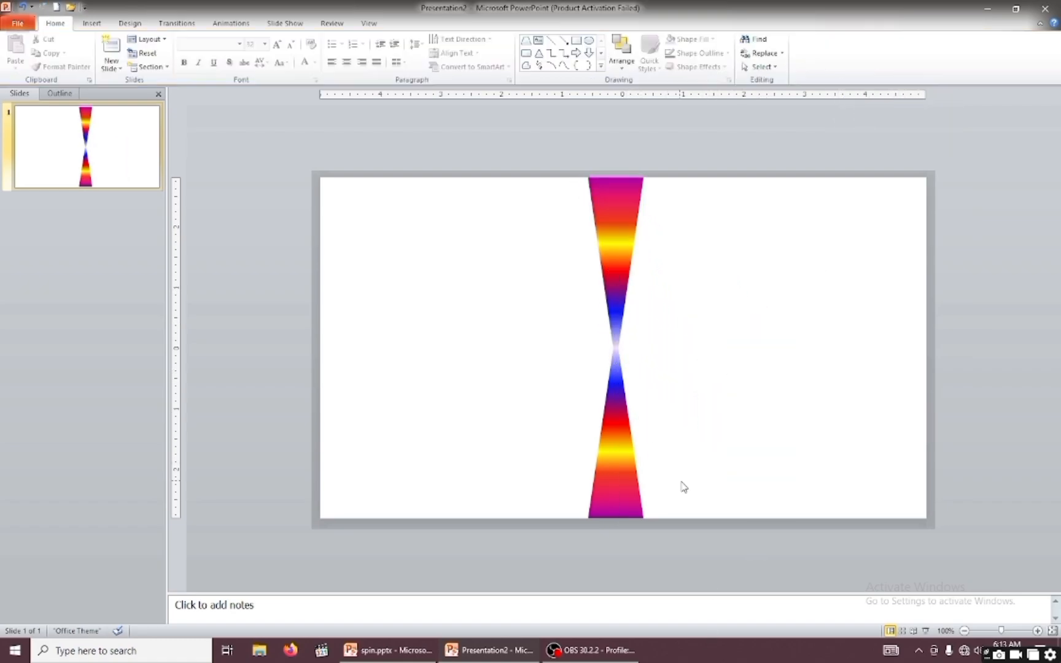
left_click(617, 331)
left_click_drag(616, 350, 616, 355)
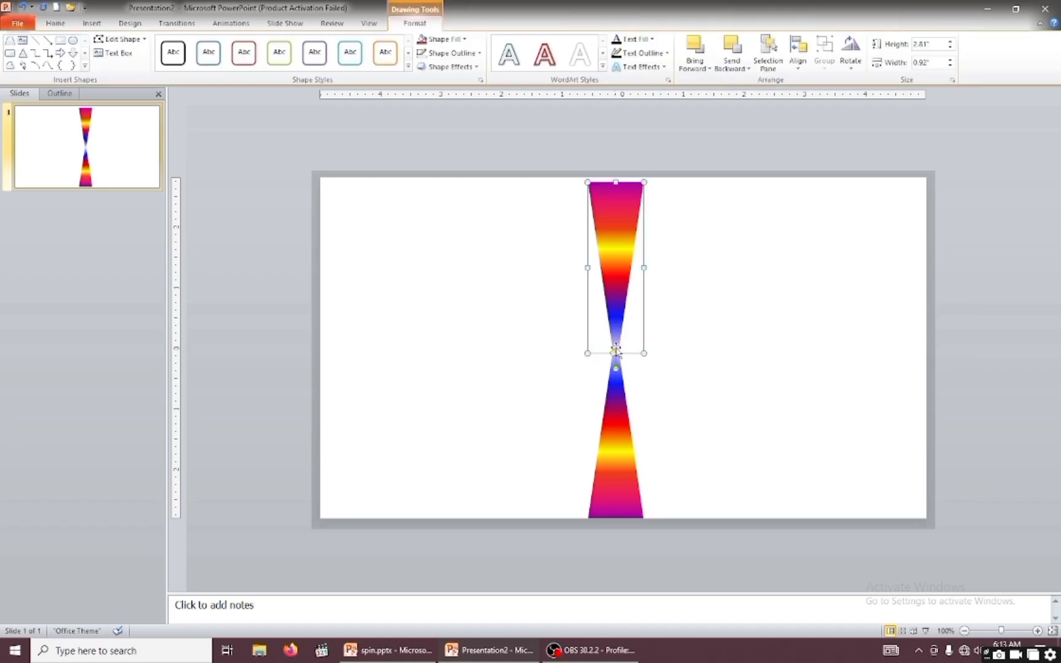
left_click(705, 431)
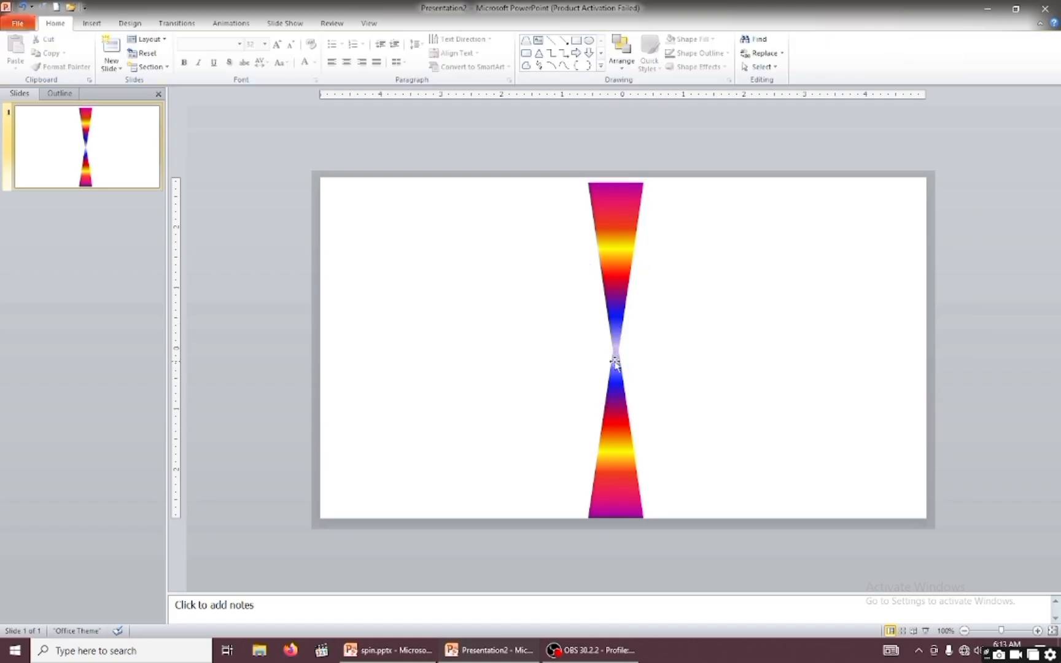